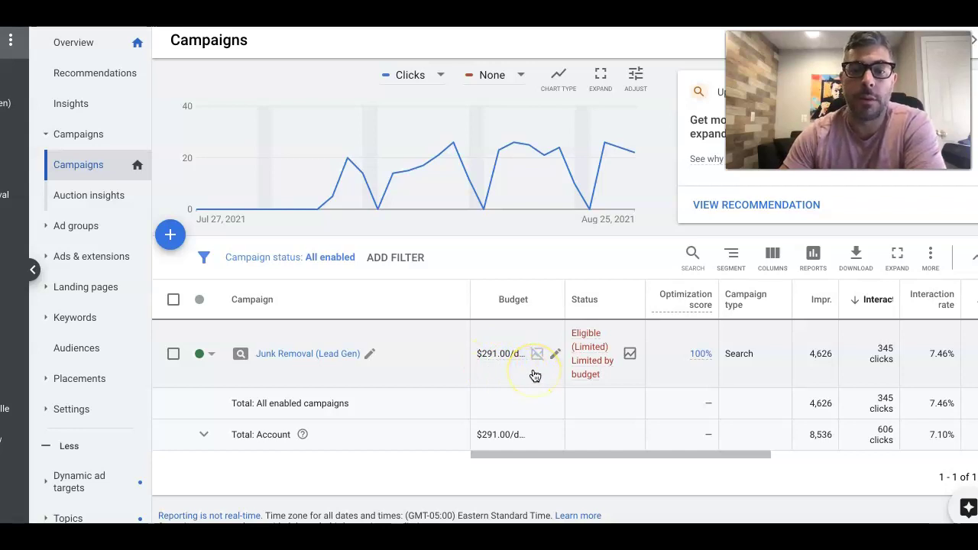
# - Scroll the campaigns table to show Junk Removal's $5,403.15 cost, 122 conversions, $44.29/conv. and Target CPA bidding
pyautogui.hscroll(2, 620, 378)
pyautogui.hscroll(2, 620, 377)
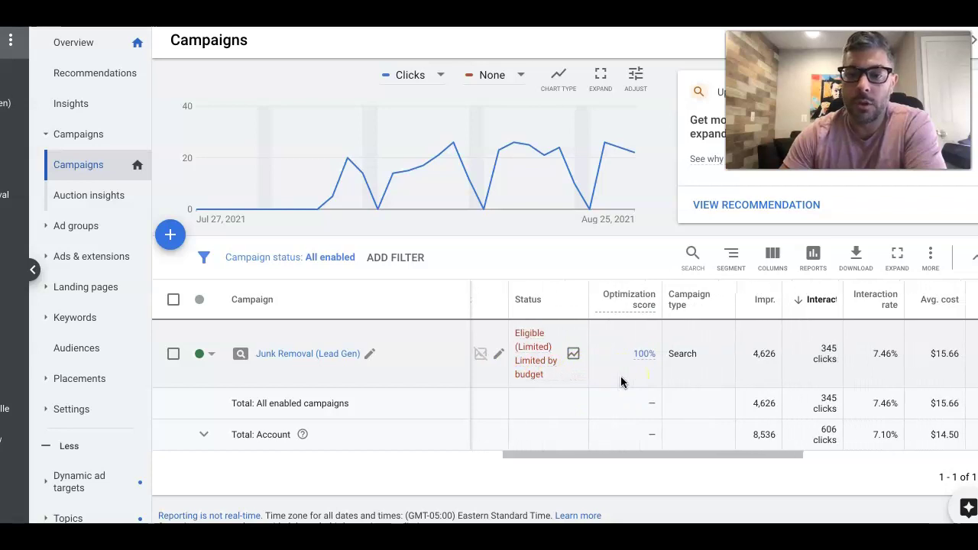
pyautogui.hscroll(-3, 620, 377)
pyautogui.scroll(-1, 621, 376)
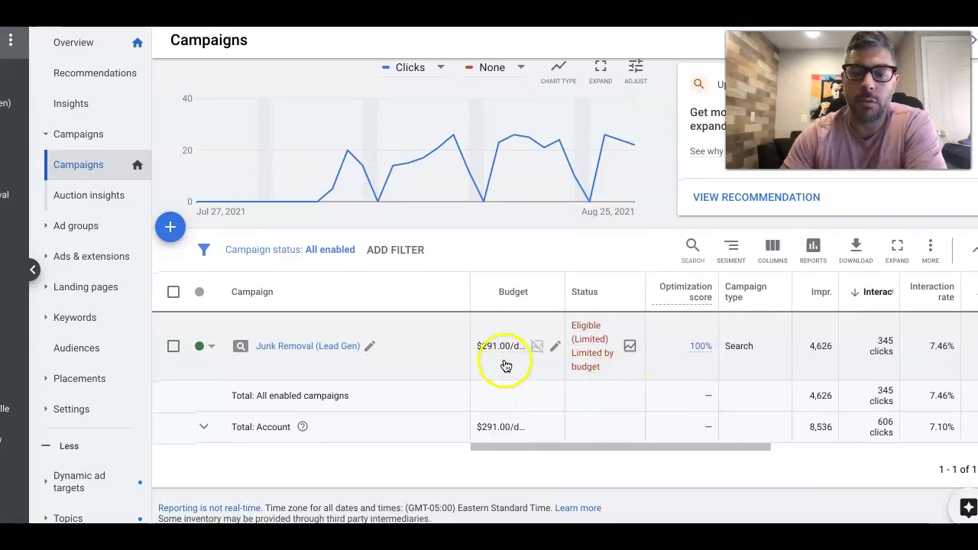
pyautogui.hscroll(5, 640, 373)
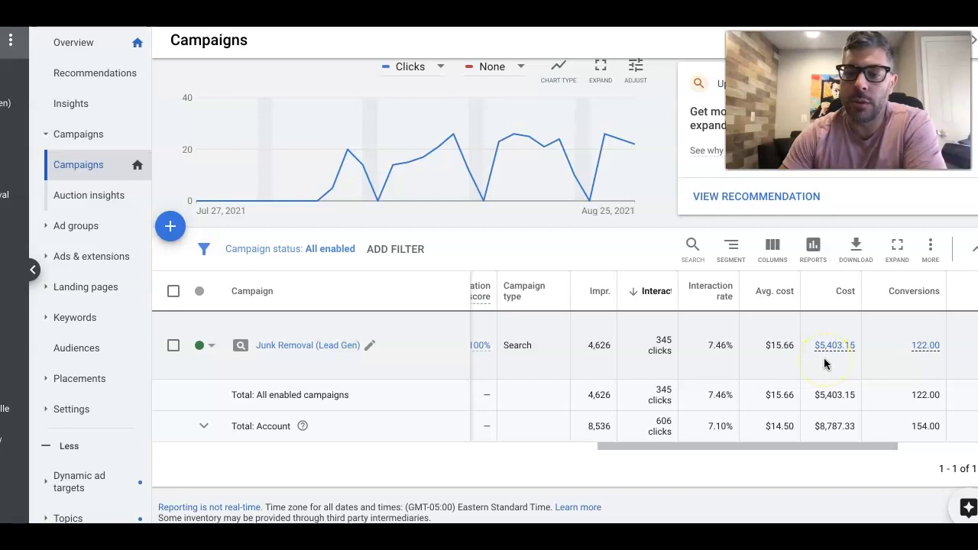
pyautogui.hscroll(3, 823, 363)
pyautogui.scroll(-1, 810, 359)
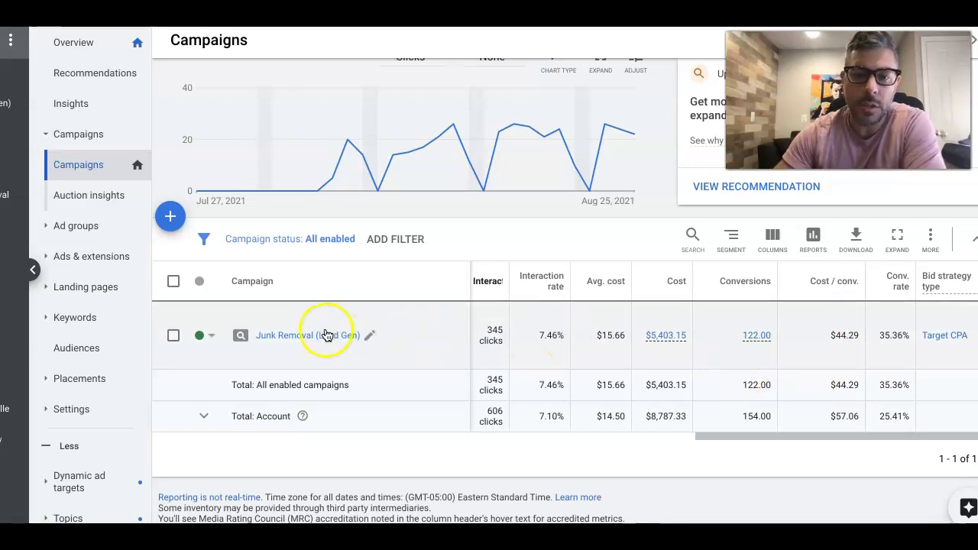
# - Open Measurement > Conversions and review the conversion actions, including the website 'contact form lead'
pyautogui.click(863, 42)
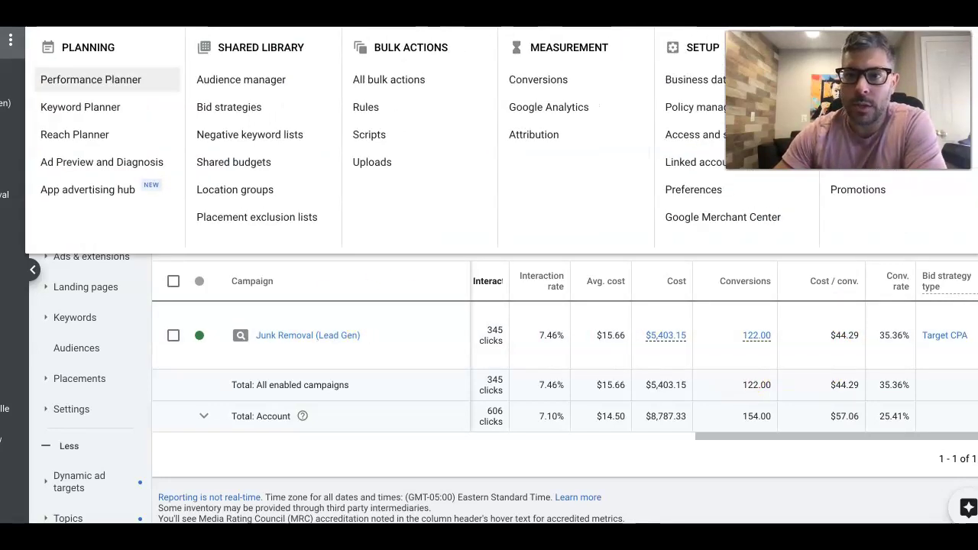
pyautogui.click(569, 86)
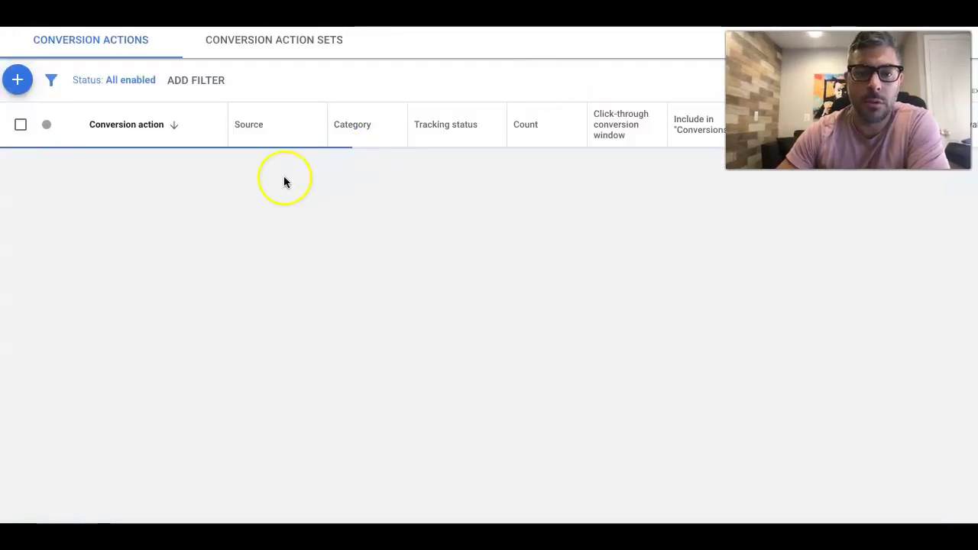
pyautogui.scroll(-5, 456, 224)
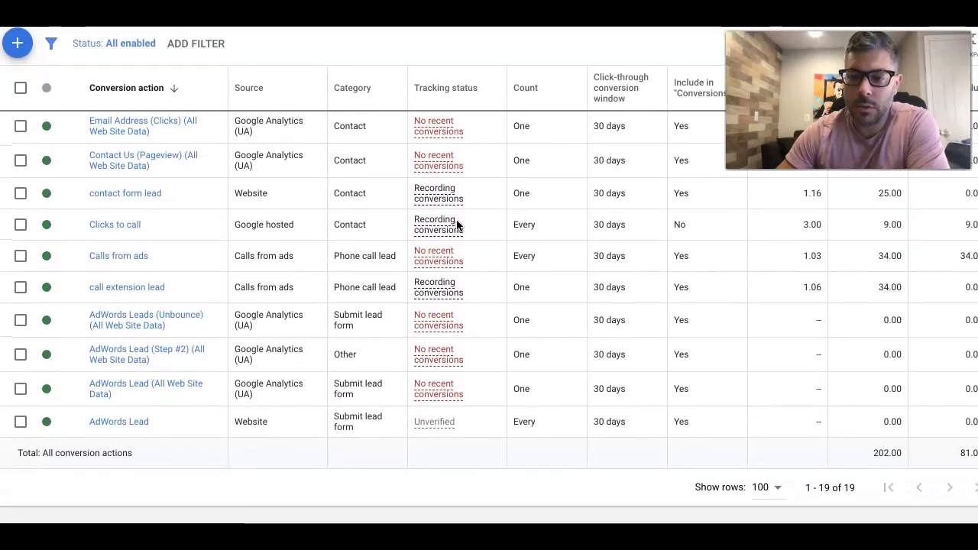
pyautogui.scroll(1, 553, 239)
pyautogui.scroll(3, 553, 244)
pyautogui.scroll(1, 553, 245)
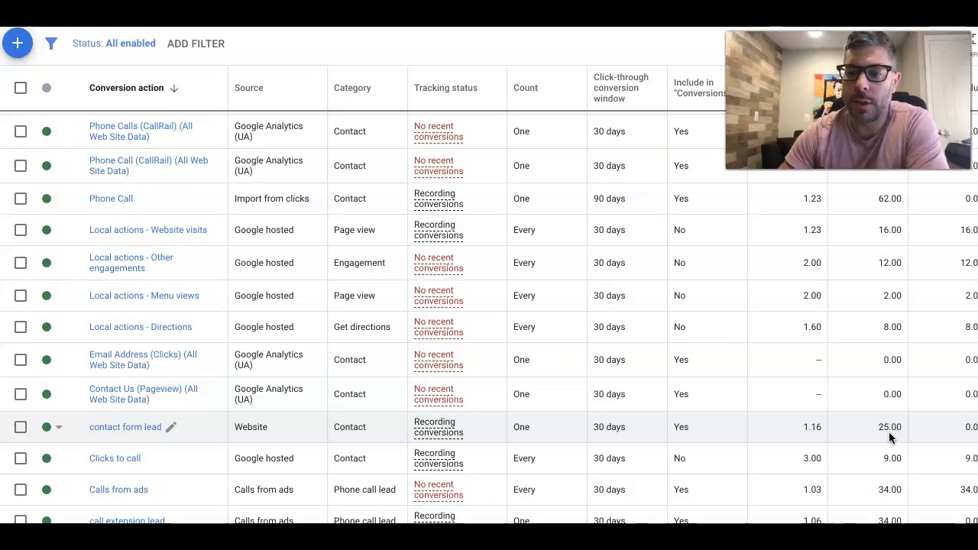
# - Scroll through the conversion actions table to review each action's details
pyautogui.scroll(-2, 889, 432)
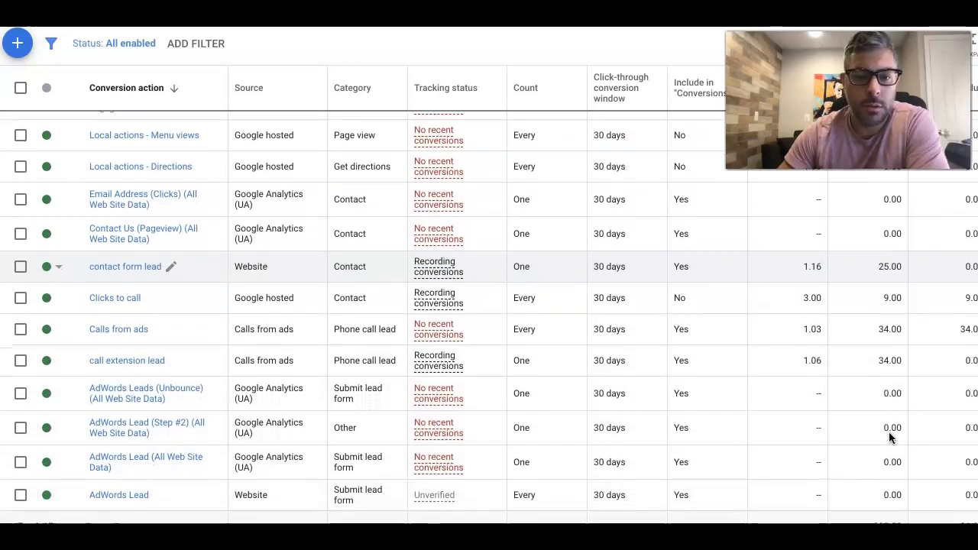
pyautogui.scroll(-1, 888, 432)
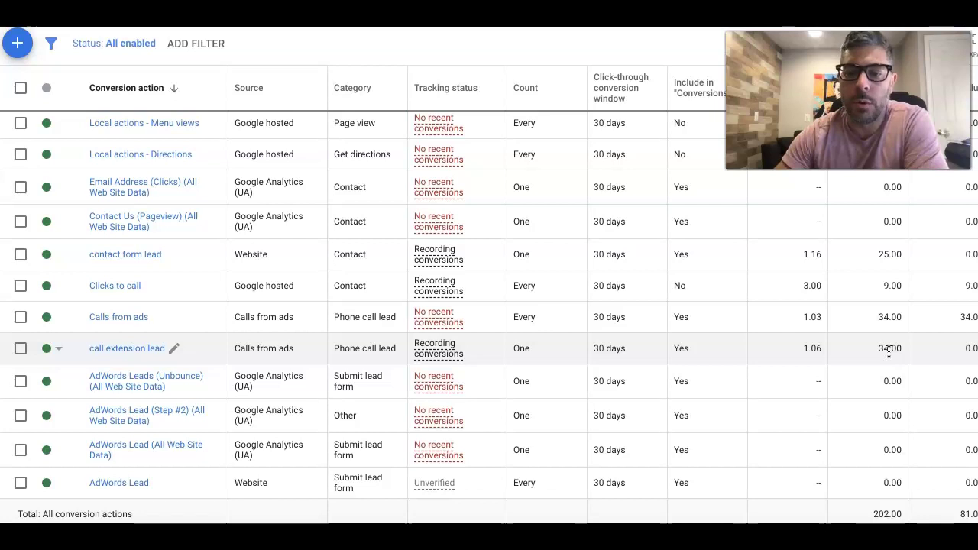
pyautogui.scroll(3, 888, 351)
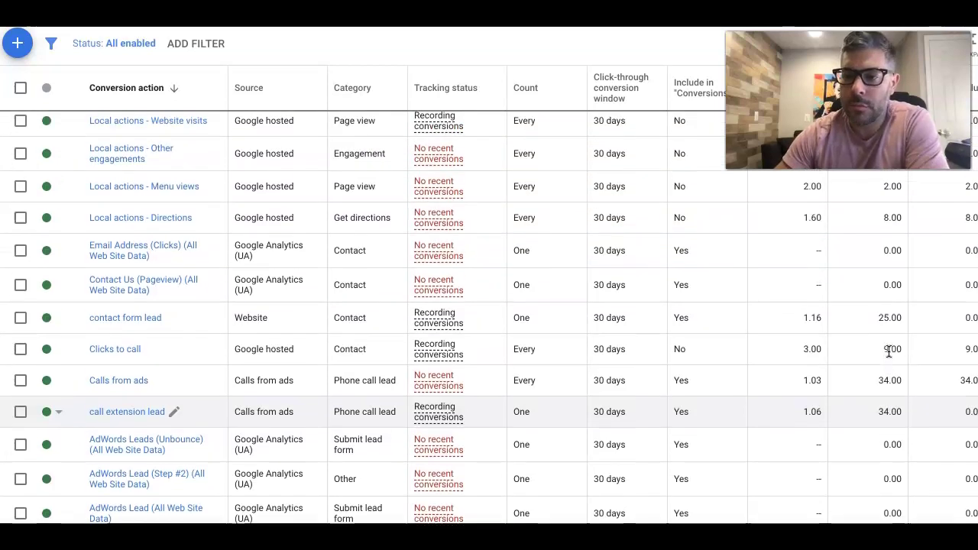
pyautogui.scroll(2, 889, 352)
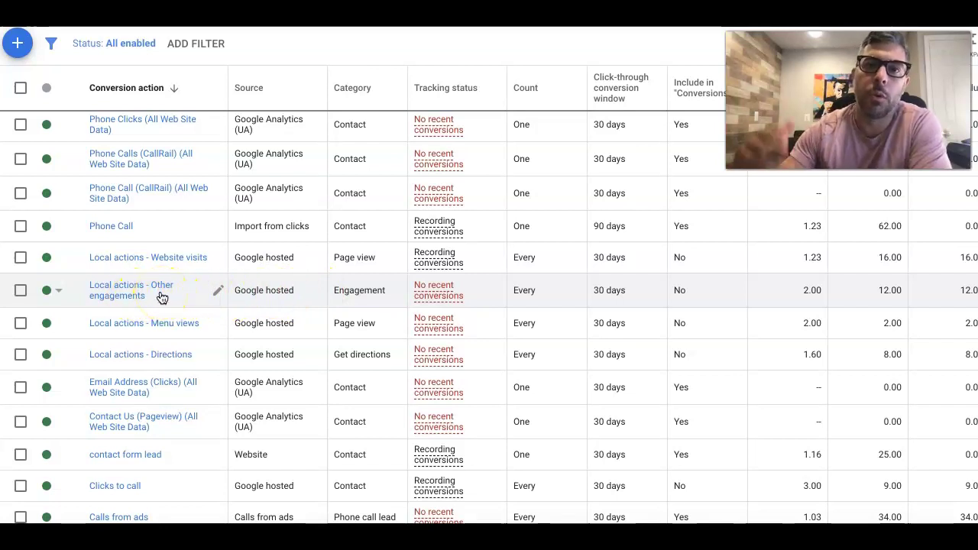
# - Return to the Campaigns overview showing Junk Removal (Lead Gen) at $291.00/day, limited by budget
pyautogui.click(211, 289)
pyautogui.scroll(-1, 212, 291)
pyautogui.scroll(-1, 212, 290)
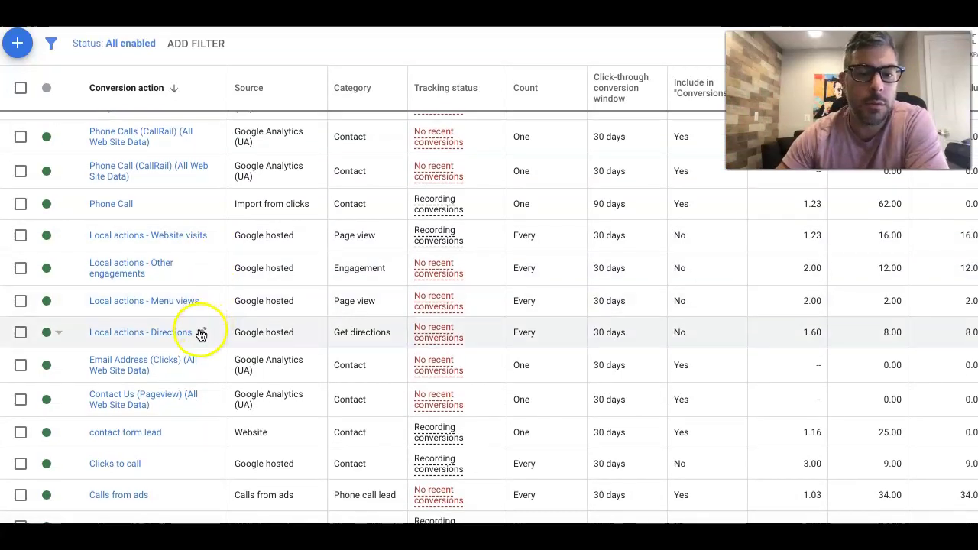
pyautogui.click(120, 176)
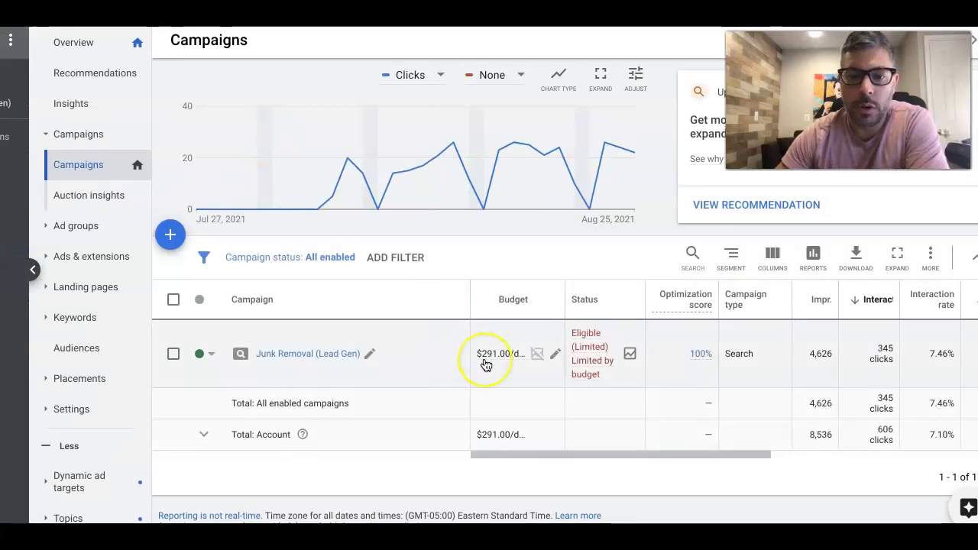
# - Open Junk Removal (Lead Gen)'s ad groups and review their $72.00 Target CPAs and 122 total conversions
pyautogui.scroll(-1, 485, 362)
pyautogui.click(330, 336)
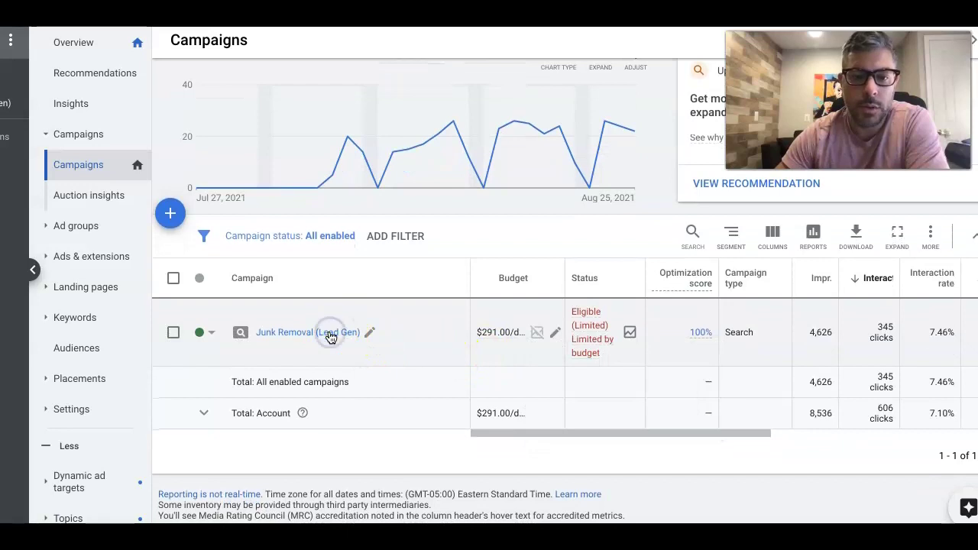
pyautogui.scroll(-1, 524, 331)
pyautogui.scroll(-1, 523, 333)
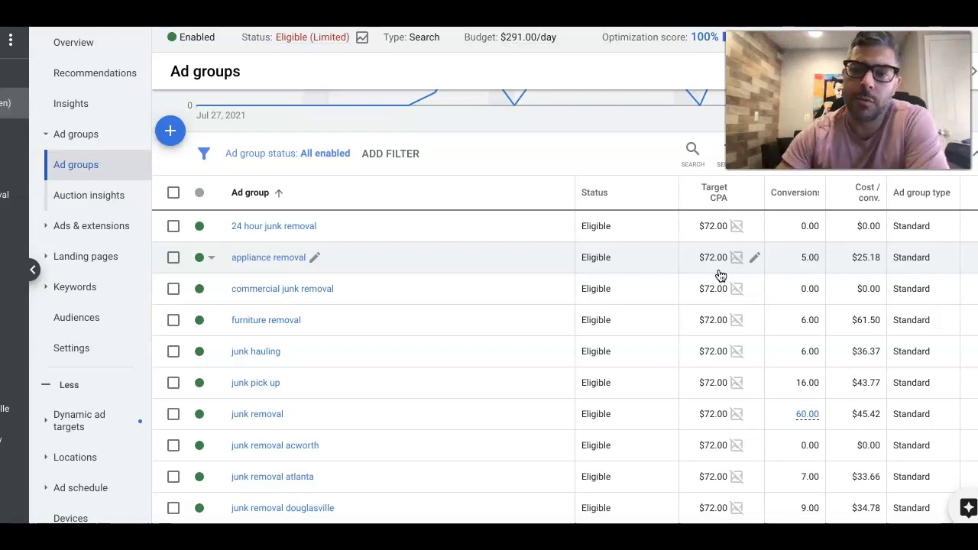
pyautogui.scroll(-1, 720, 275)
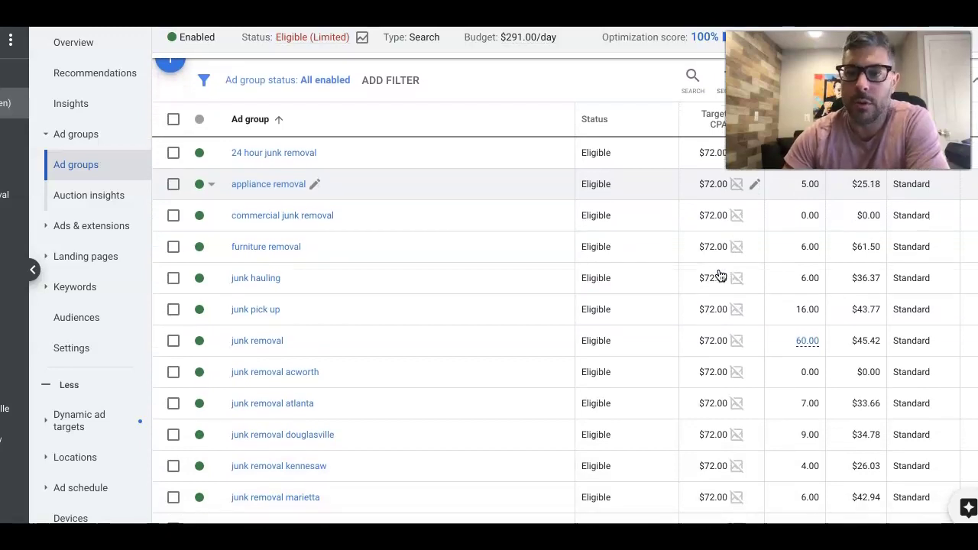
pyautogui.scroll(-2, 603, 280)
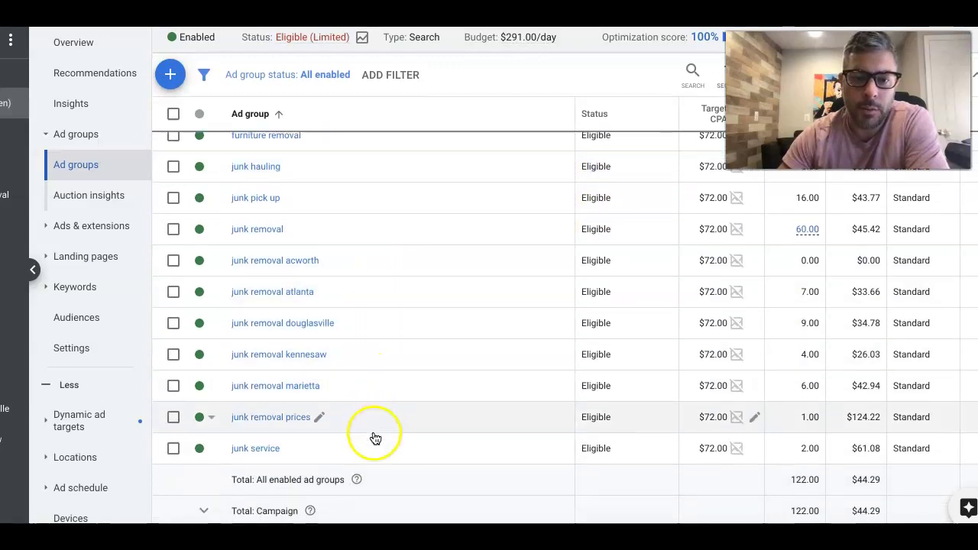
pyautogui.scroll(1, 403, 326)
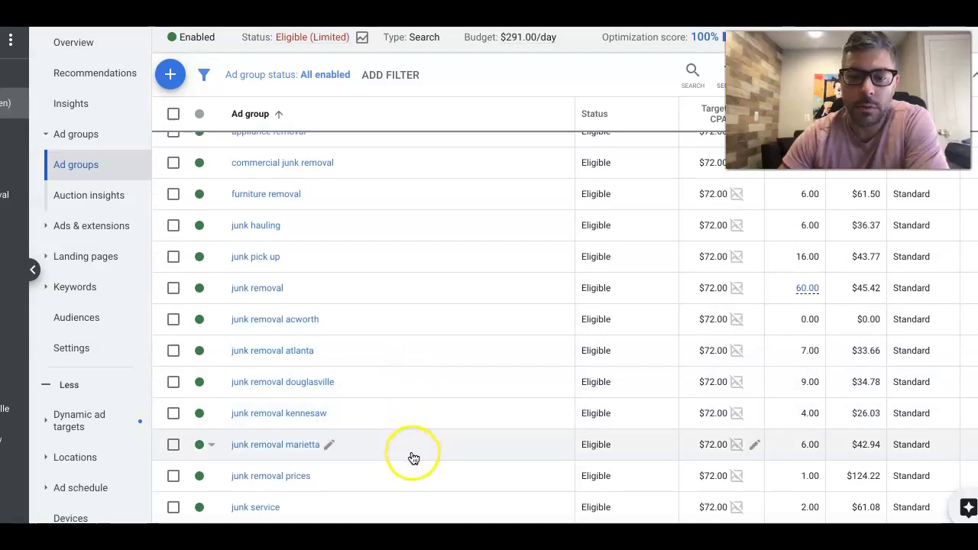
# - Open the campaign's Search Keywords and review them ranked by conversions, including [haul away junk] at $25.99
pyautogui.click(93, 295)
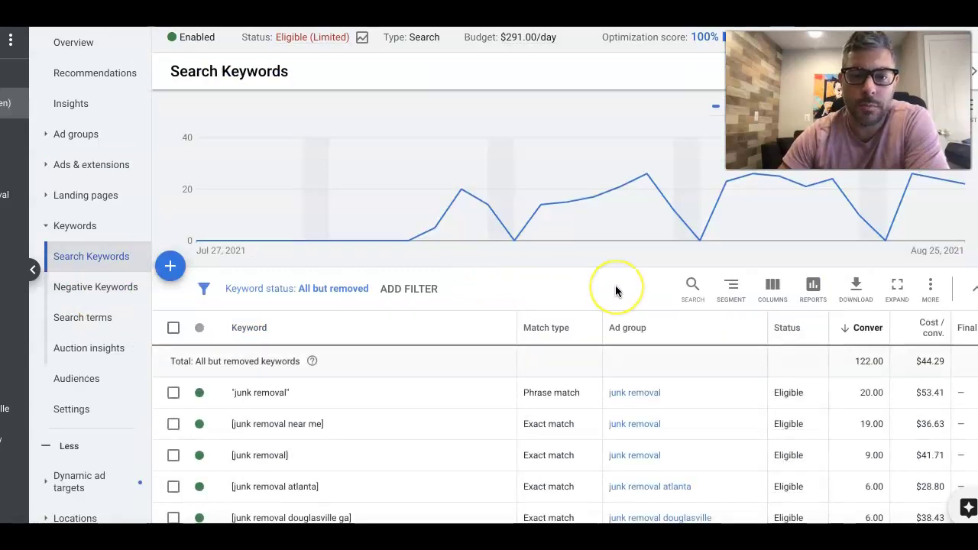
pyautogui.scroll(-1, 616, 291)
pyautogui.hscroll(3, 616, 291)
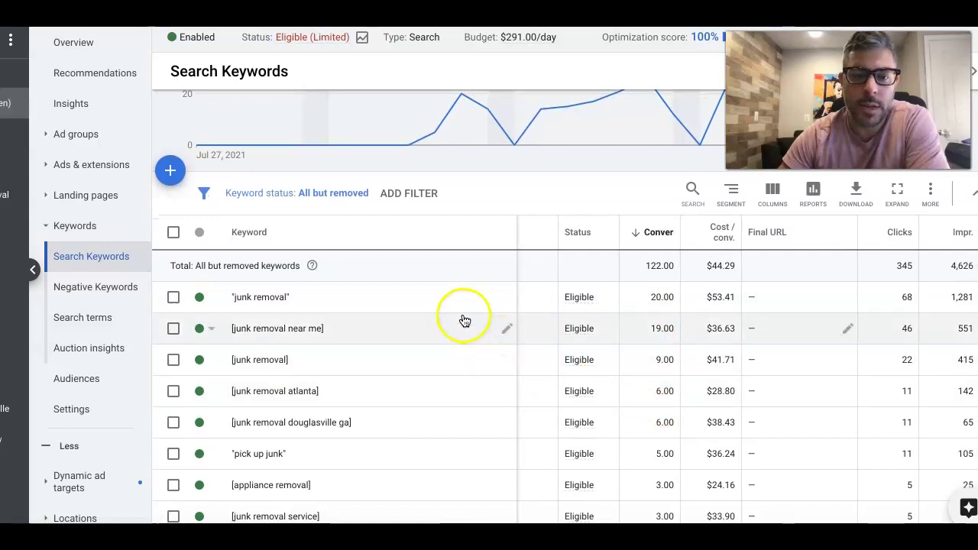
pyautogui.scroll(-3, 469, 350)
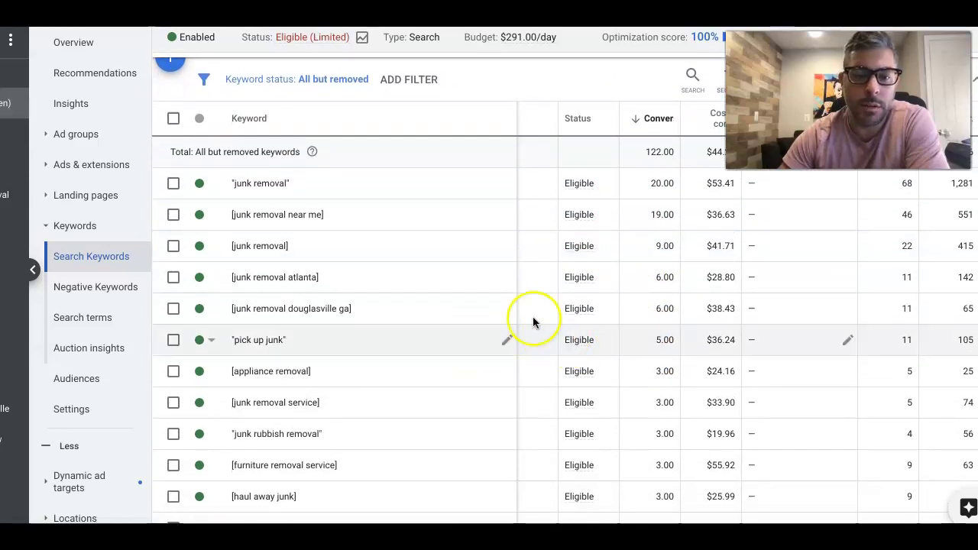
pyautogui.scroll(-1, 474, 298)
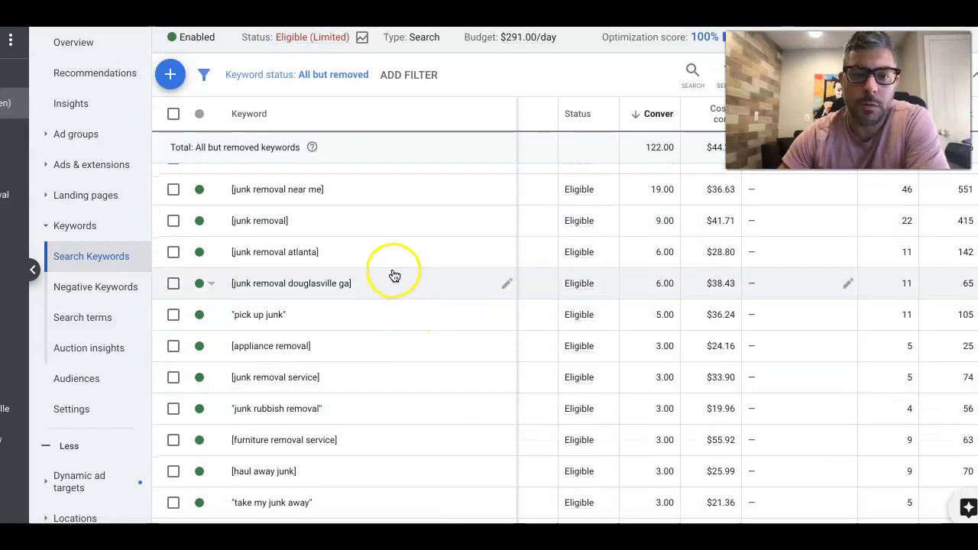
pyautogui.scroll(2, 376, 263)
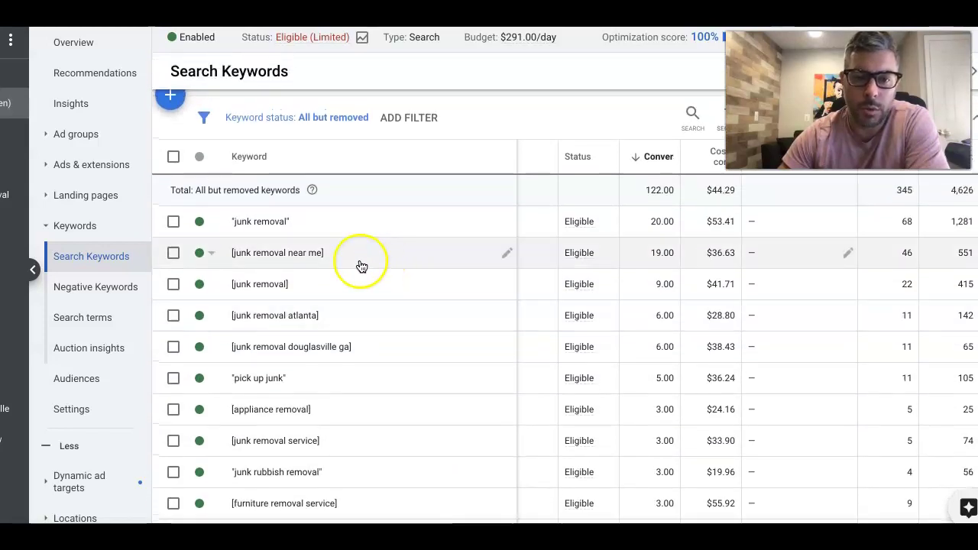
pyautogui.scroll(-3, 512, 272)
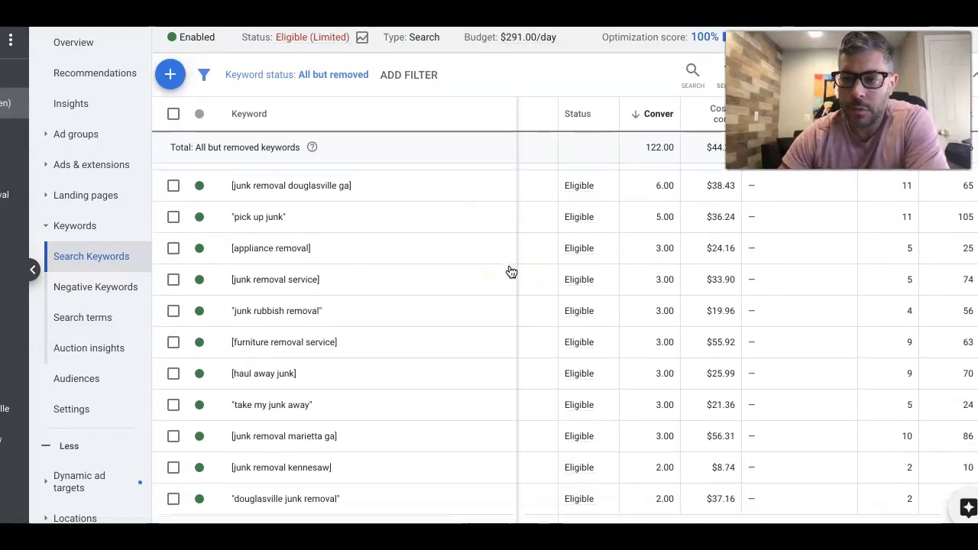
pyautogui.scroll(-5, 511, 272)
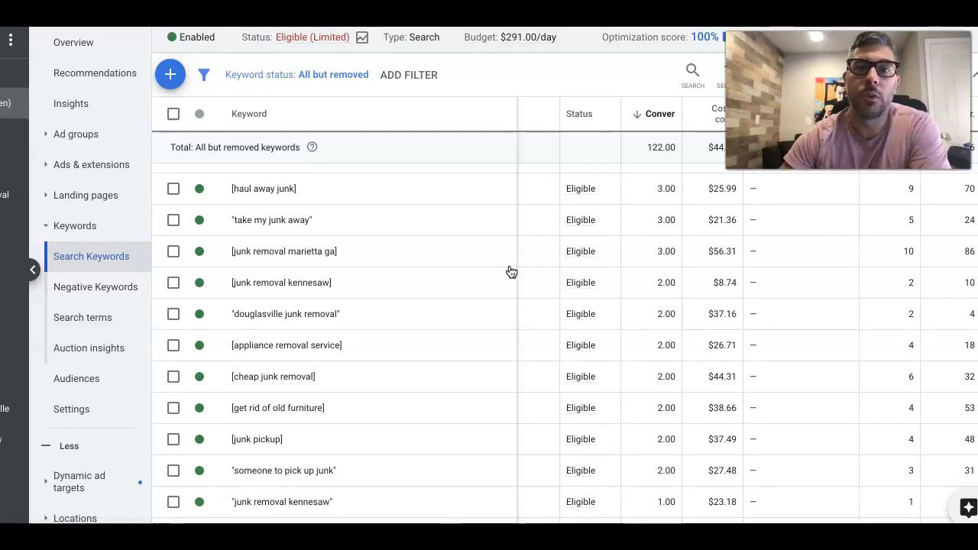
pyautogui.click(380, 190)
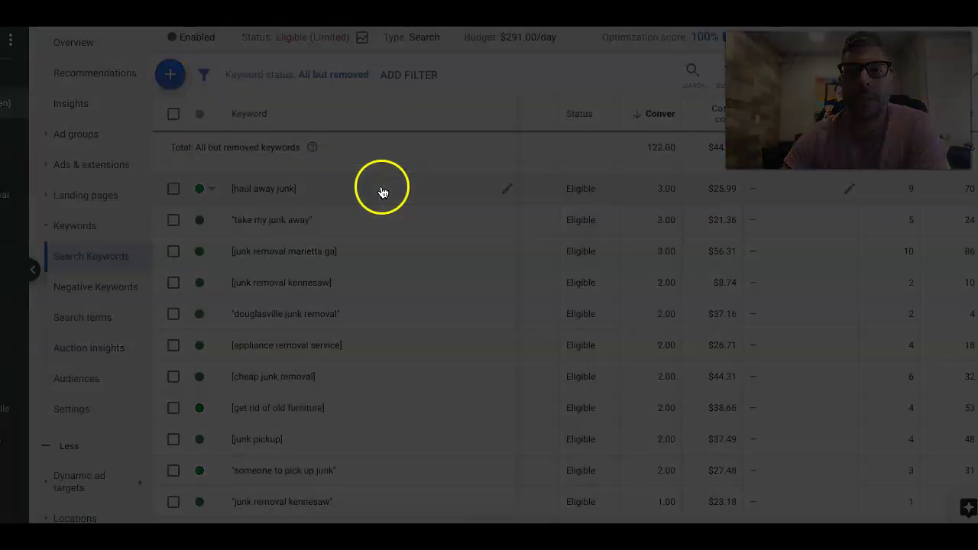